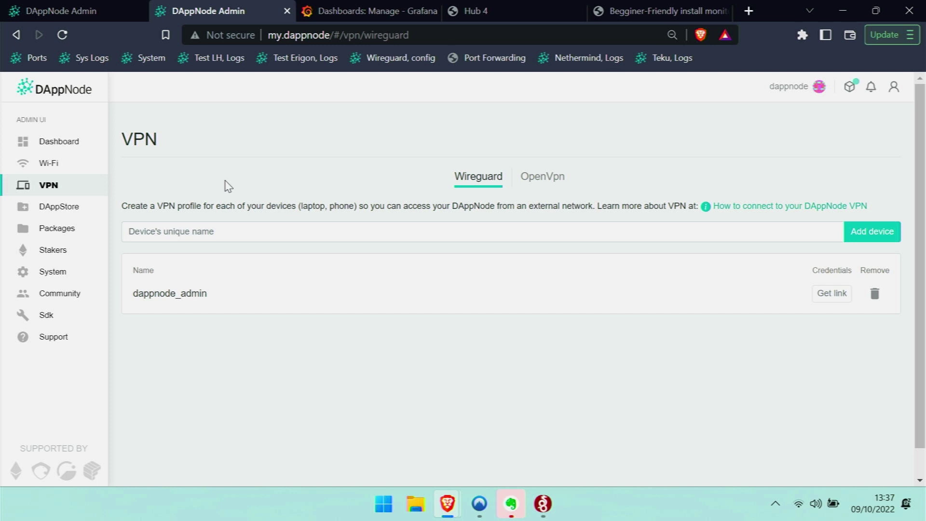
Step: Check the PC's current Wi-Fi connection in Quick Settings, then close the panel
click(798, 505)
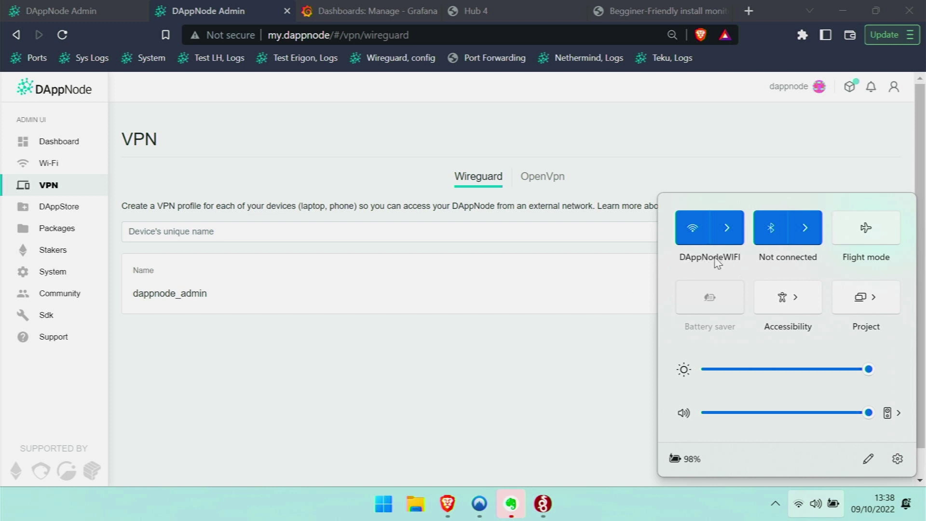
click(496, 338)
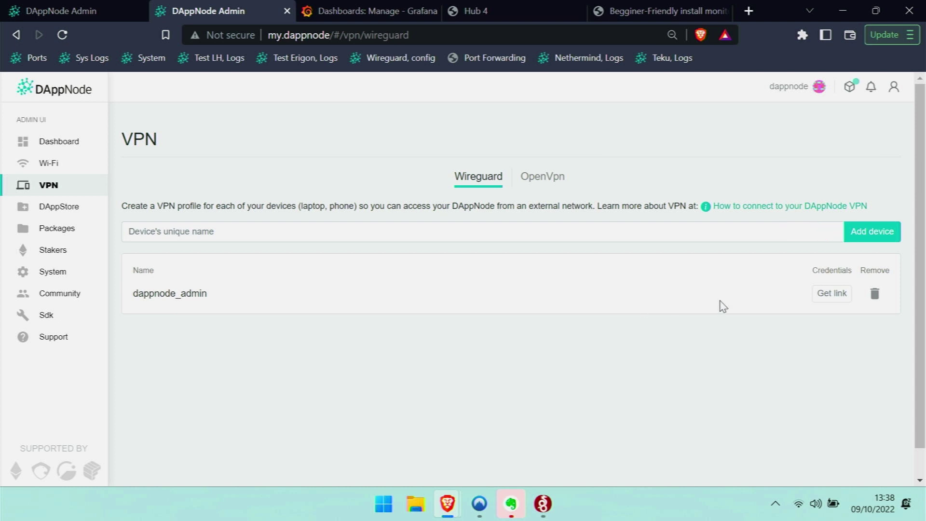
Step: Reveal dappnode_admin's local Wireguard credentials, copy the local config, and bring up WireGuard
click(826, 295)
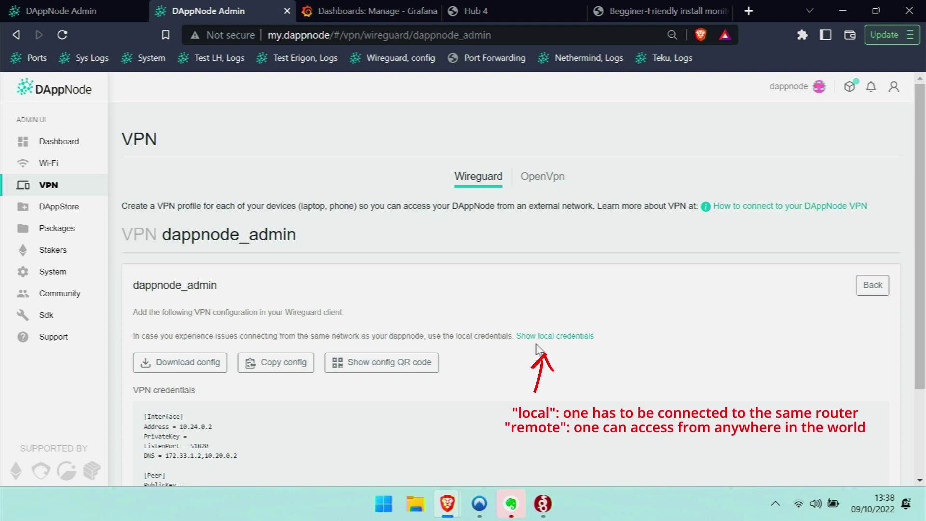
click(548, 337)
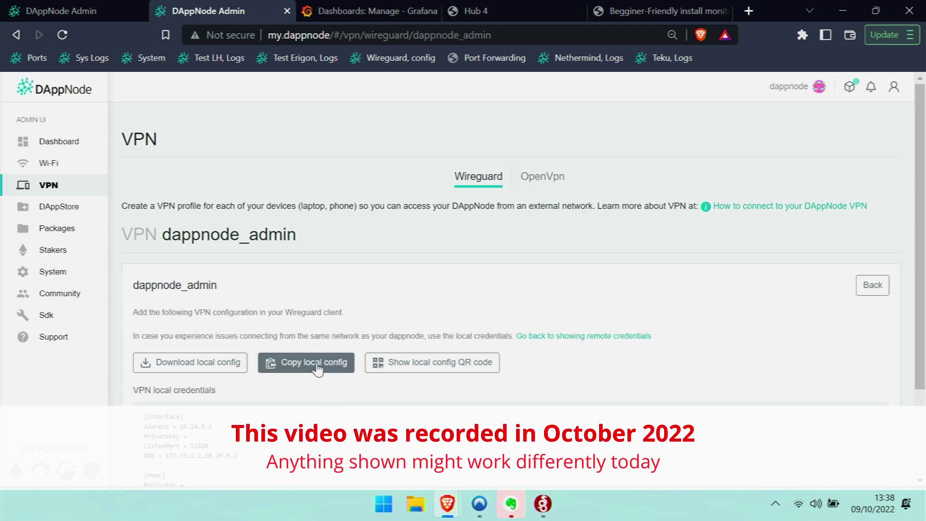
click(346, 370)
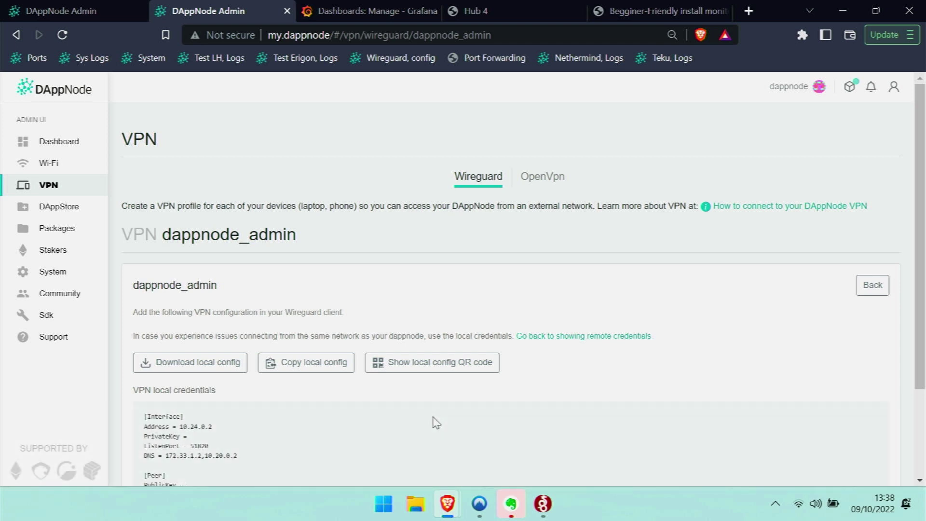
click(544, 505)
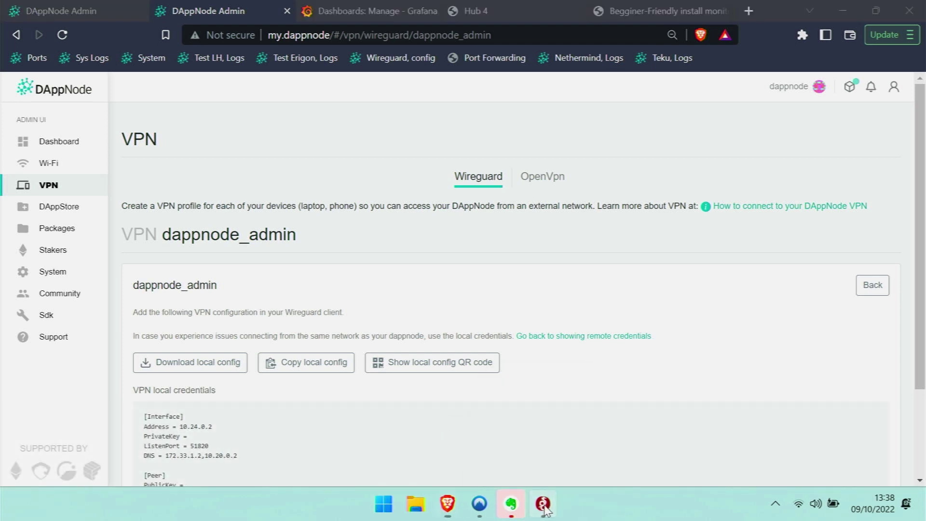
Step: Create an empty WireGuard tunnel named DappNode-local, paste in the copied local config, and save it
drag(310, 54, 514, 66)
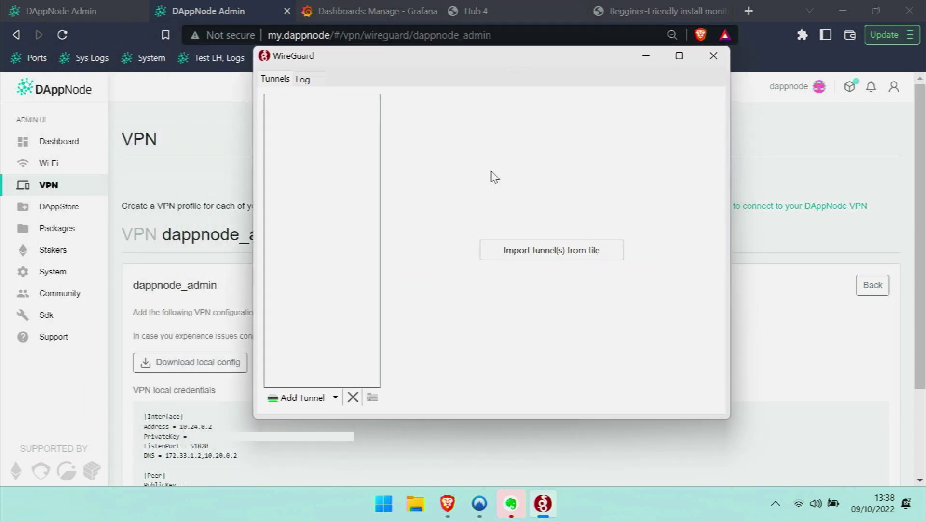
click(335, 397)
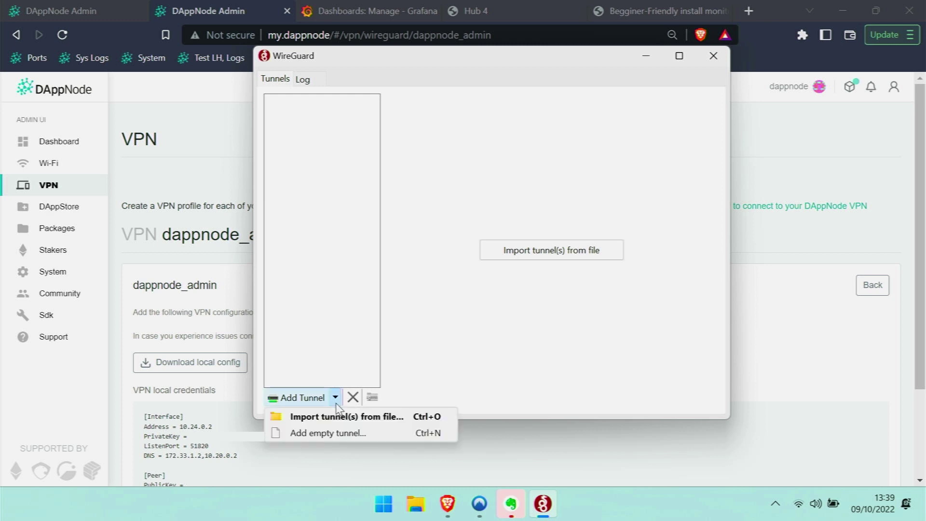
click(329, 433)
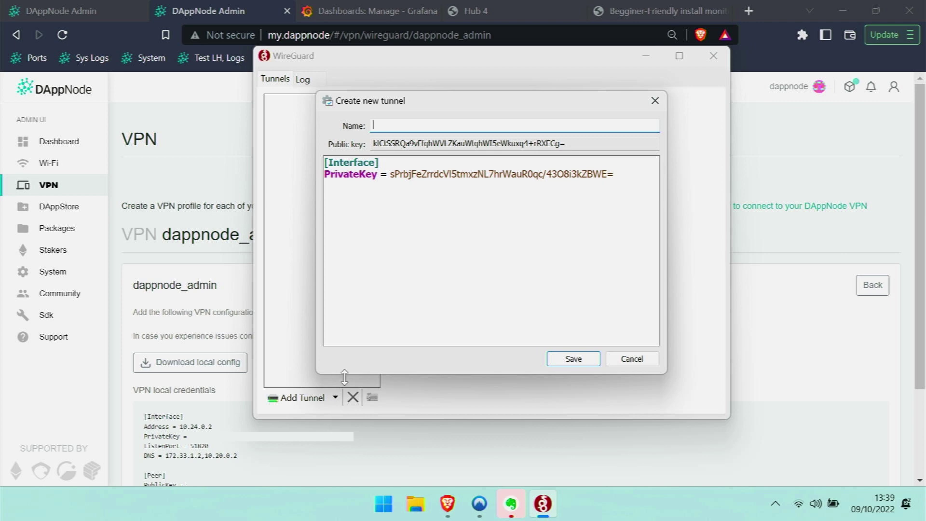
text(DappNode-local)
click(440, 241)
key(ctrl+a)
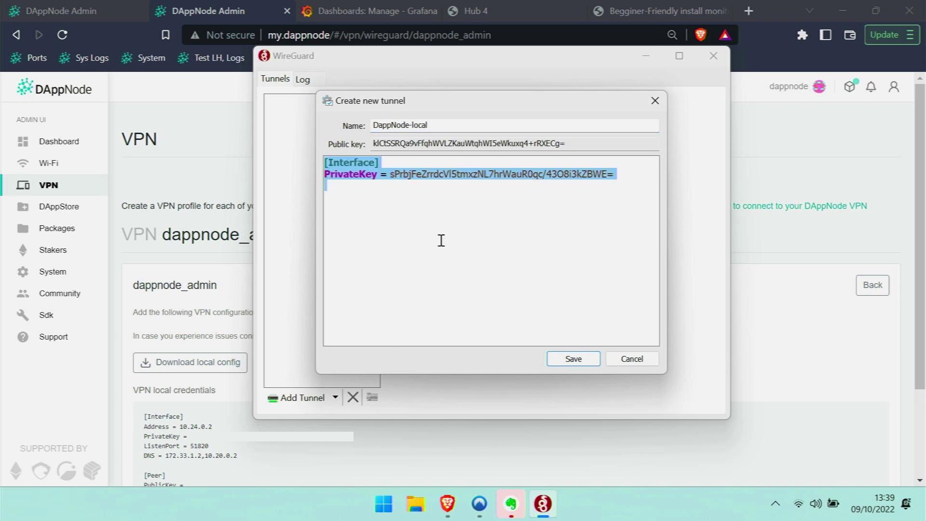
key(ctrl+v)
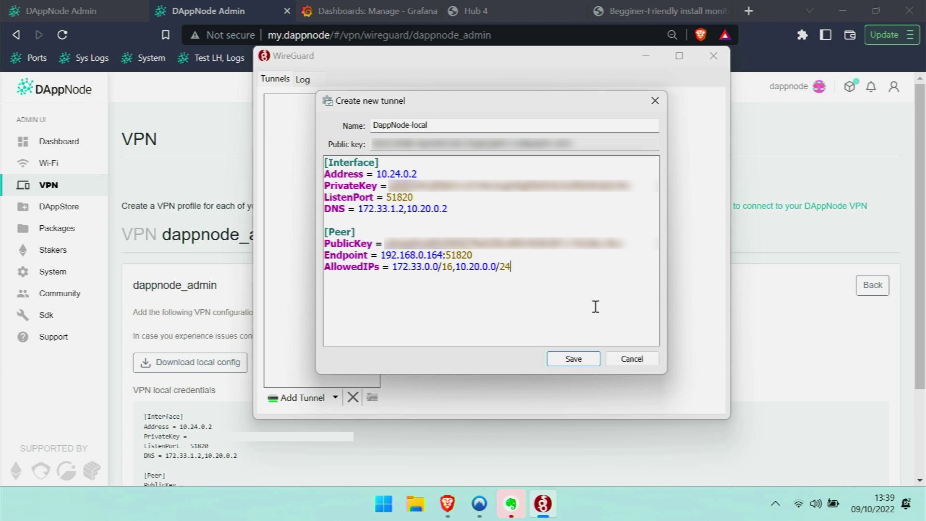
click(572, 359)
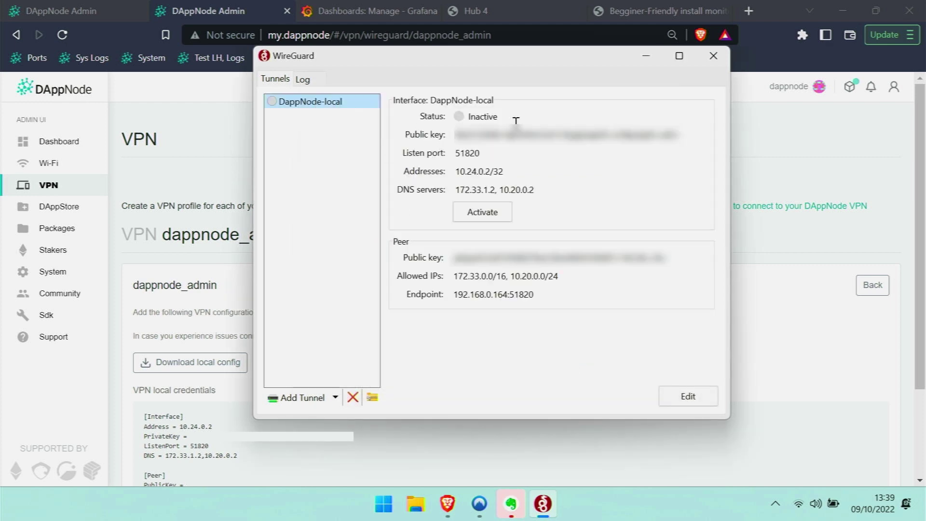
drag(504, 60, 550, 69)
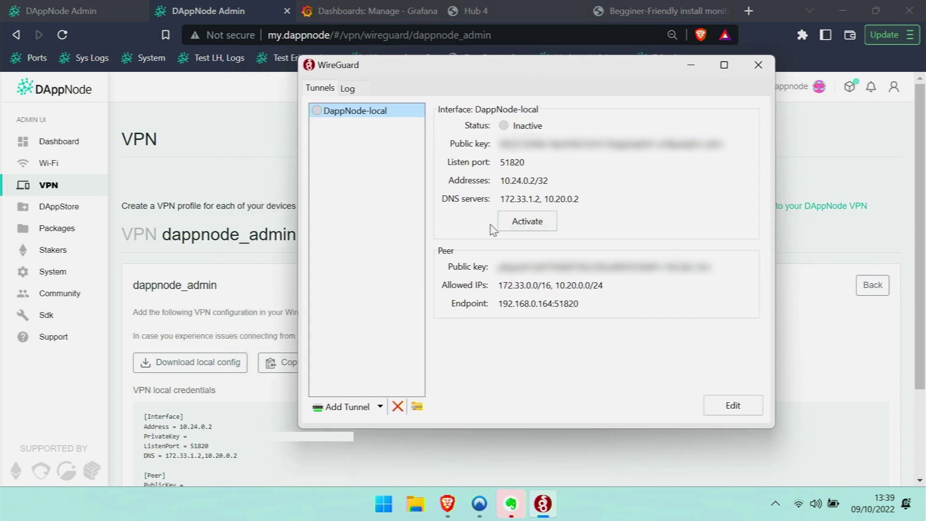
click(267, 176)
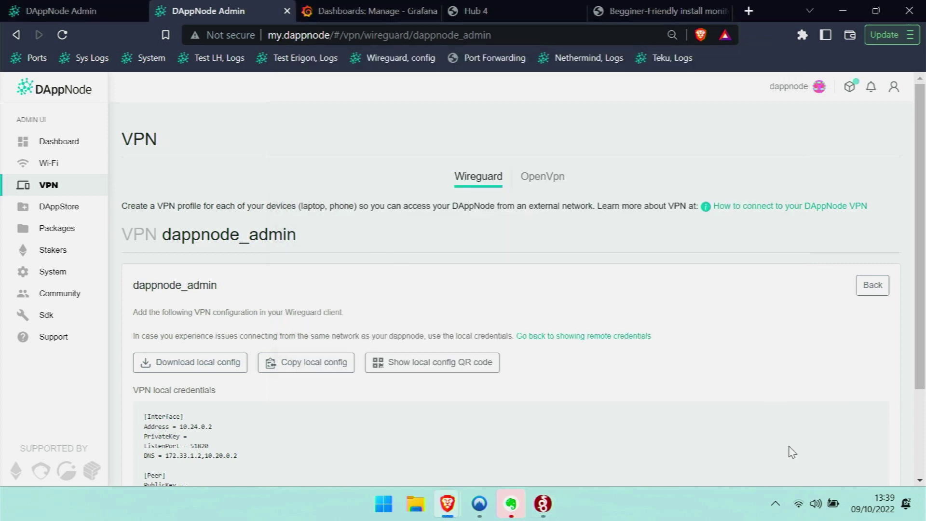
Step: Disconnect from DAppNodeWIFI and connect the PC to the Interneeeeeet Wi-Fi network
click(799, 505)
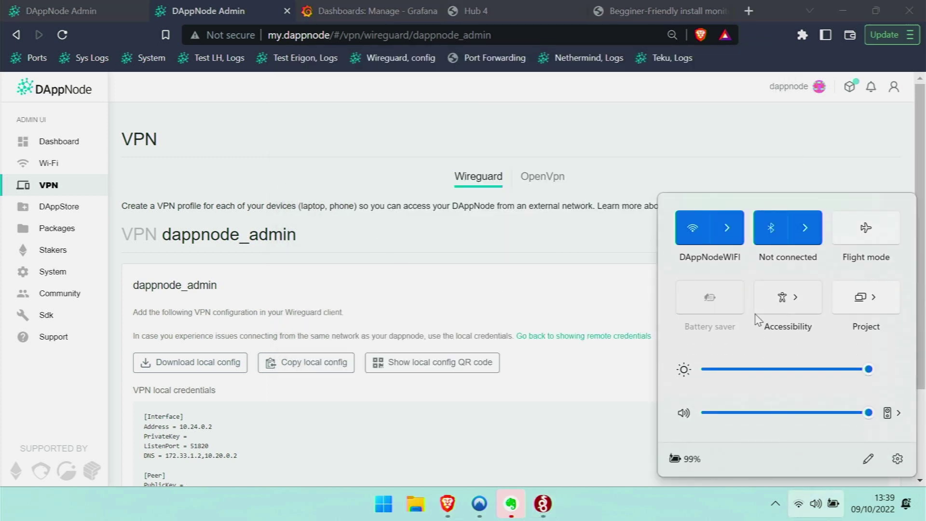
click(727, 231)
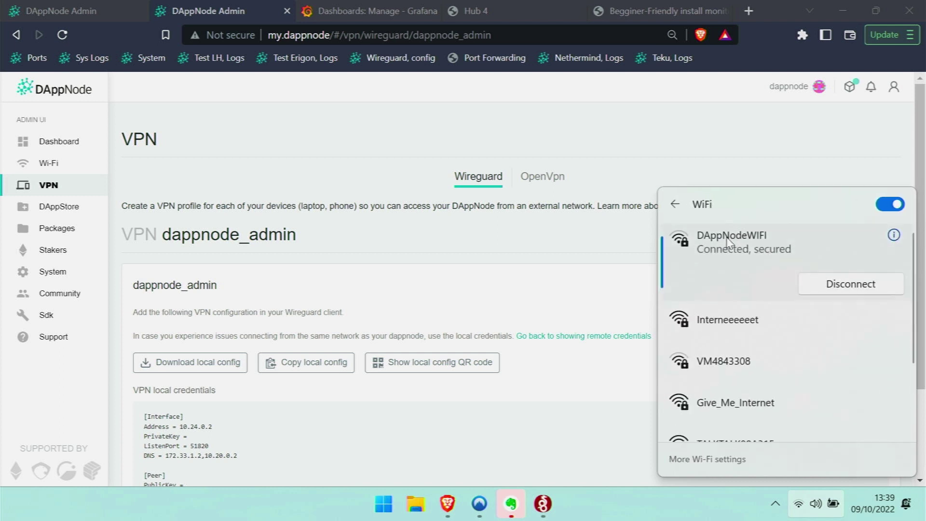
click(822, 284)
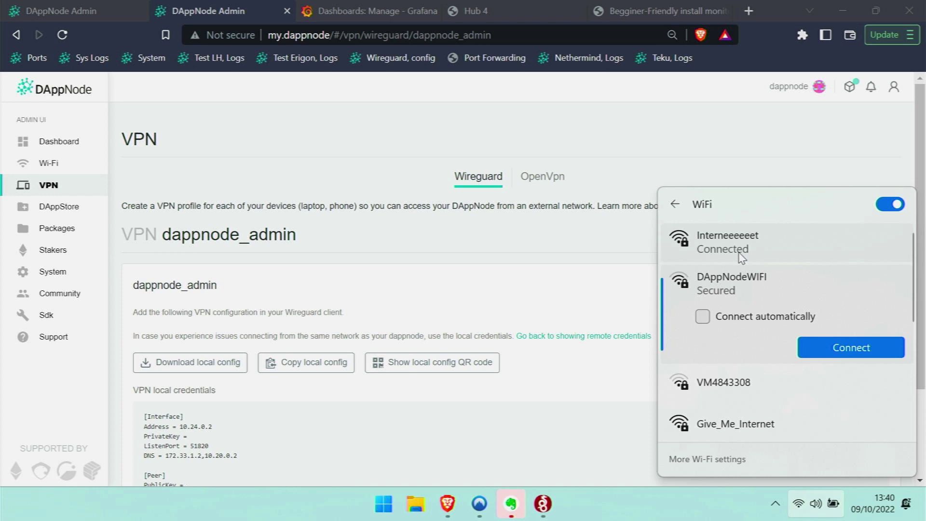
click(678, 252)
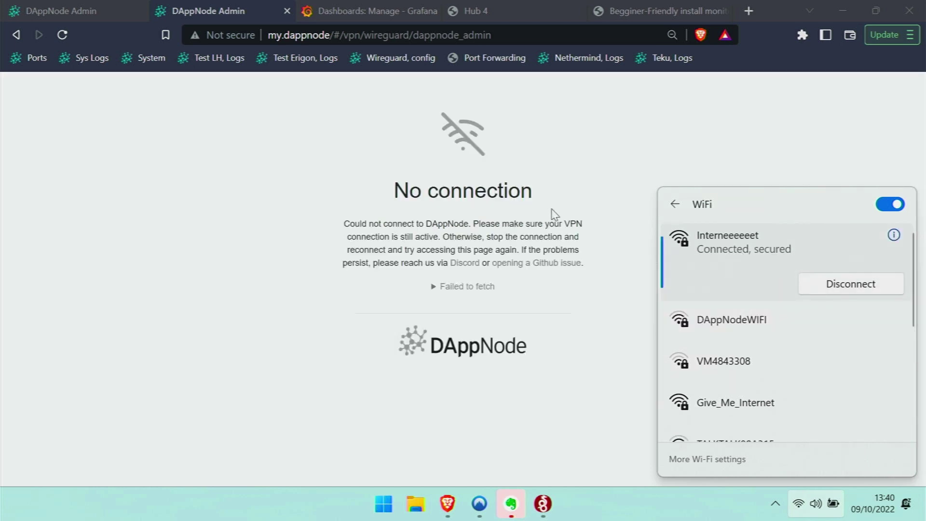
Step: Highlight the note about keeping the VPN active, then return to WireGuard
drag(556, 180, 616, 233)
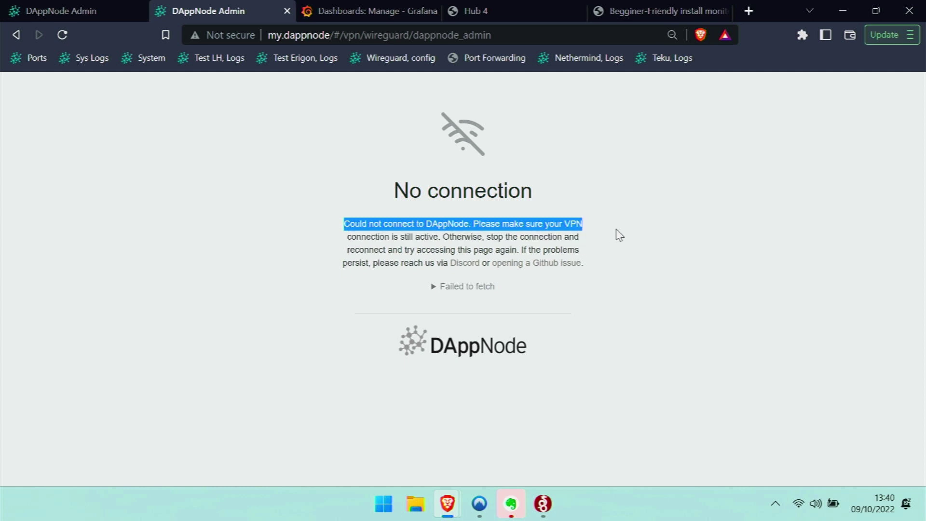
click(620, 230)
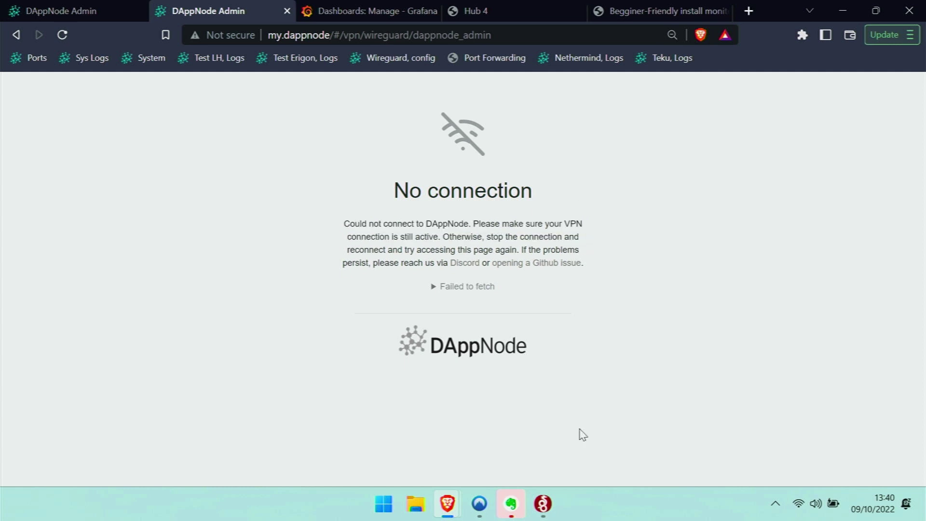
click(550, 505)
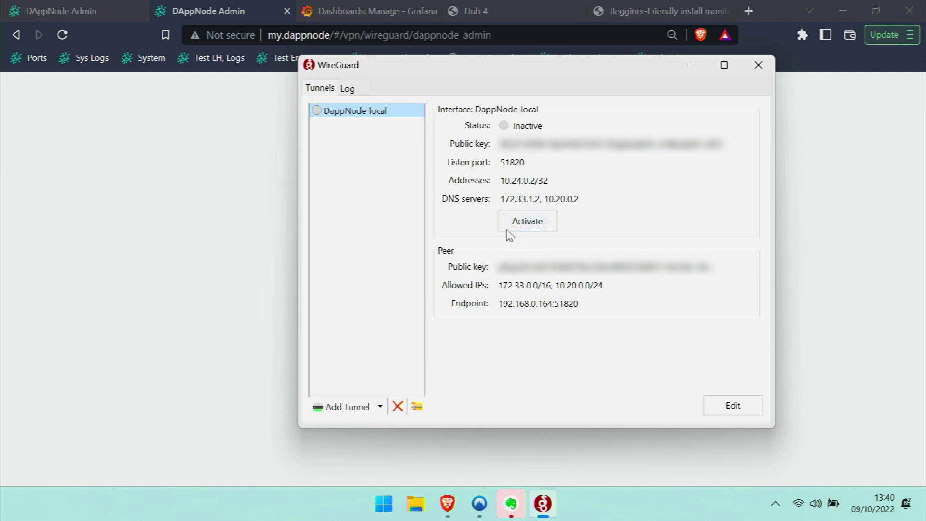
Step: Activate the DappNode-local tunnel and confirm its handshake and received-data figures
click(532, 225)
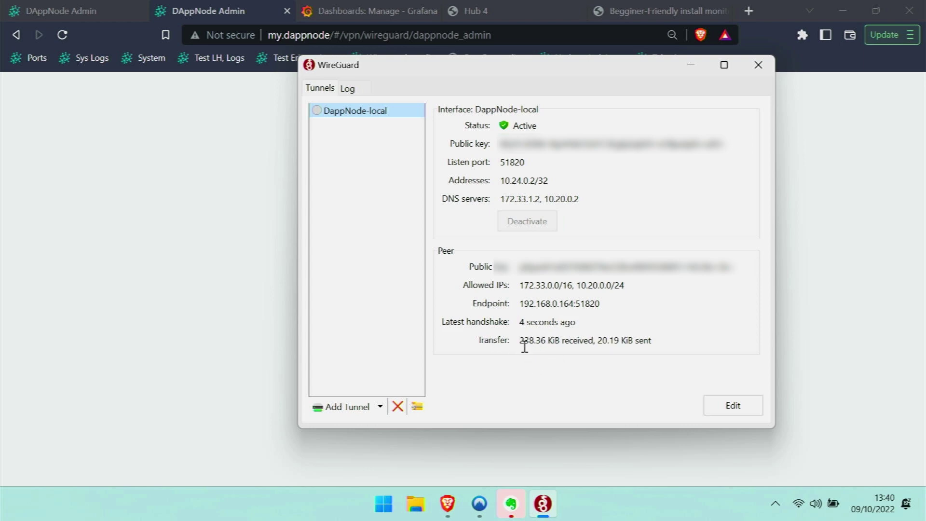
double_click(578, 345)
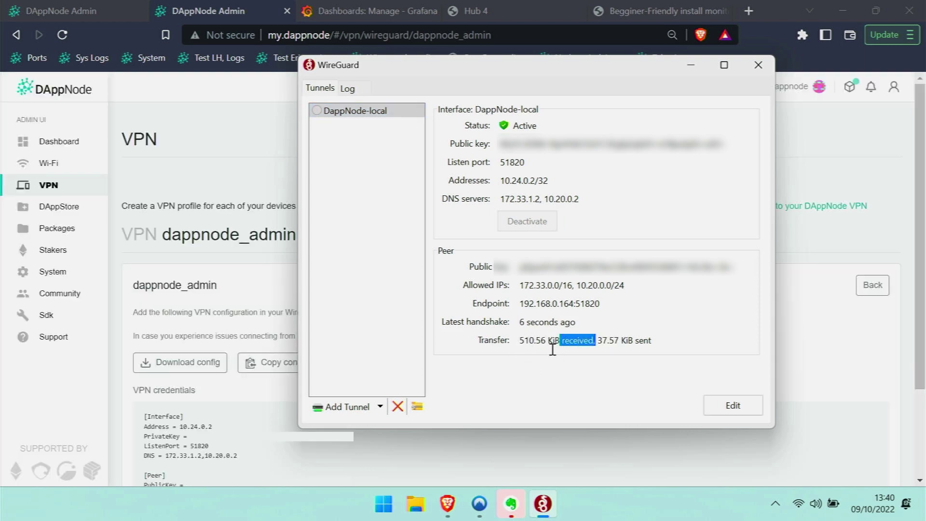
click(553, 347)
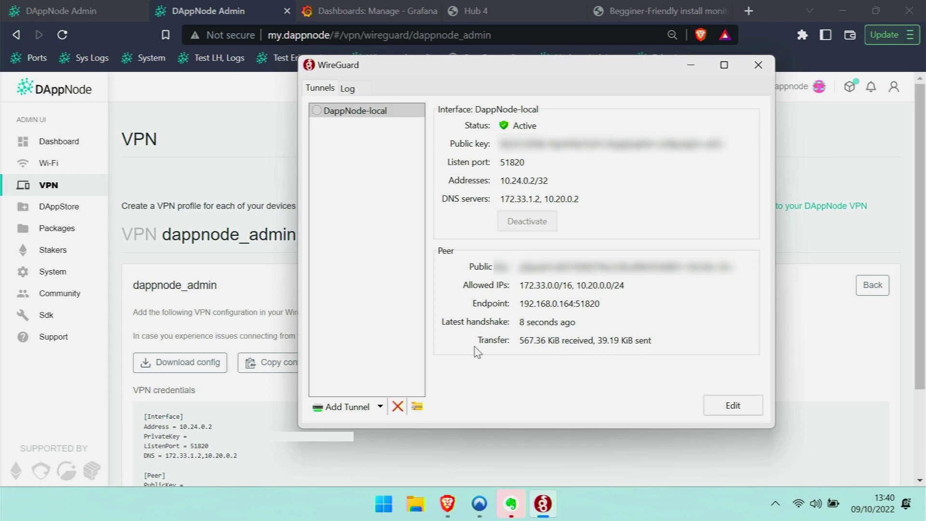
click(235, 131)
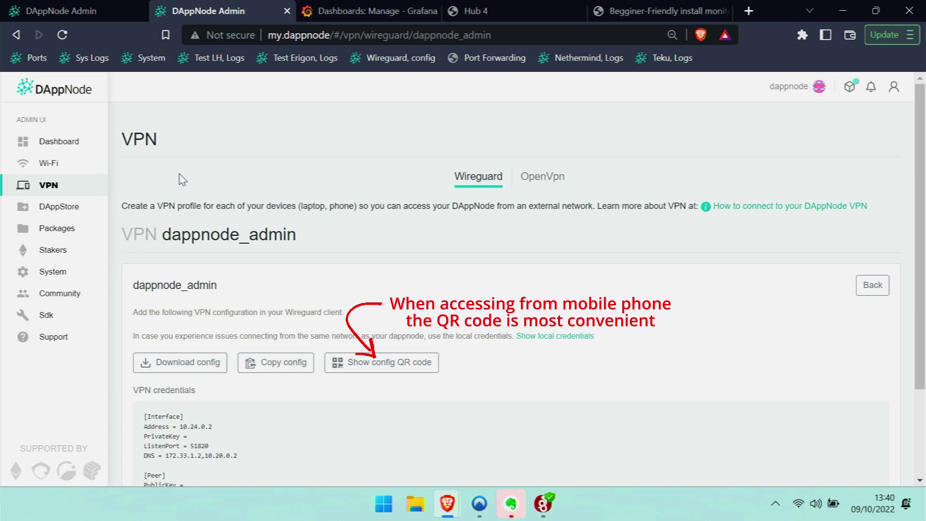
Step: Go via Stakers to the Wi-Fi page showing the hotspot, and confirm the PC remains on Interneeeeeet
click(58, 250)
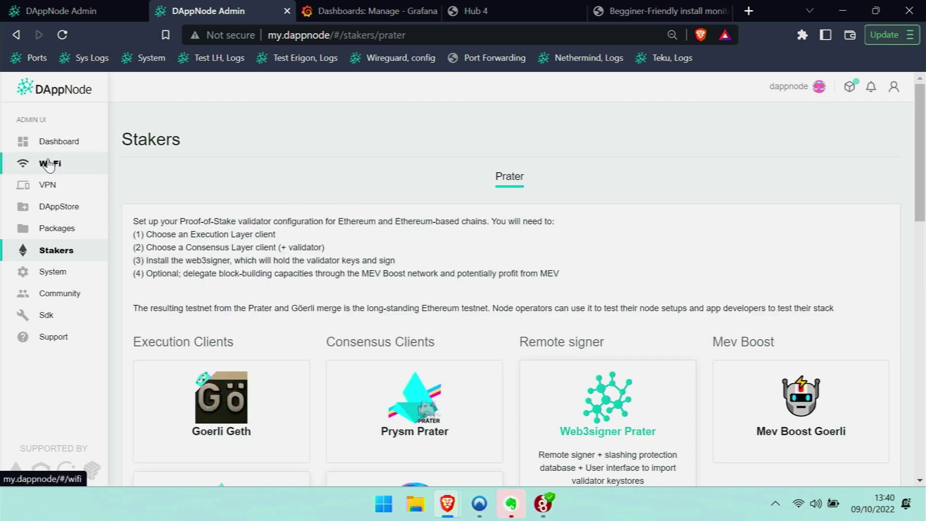
click(50, 167)
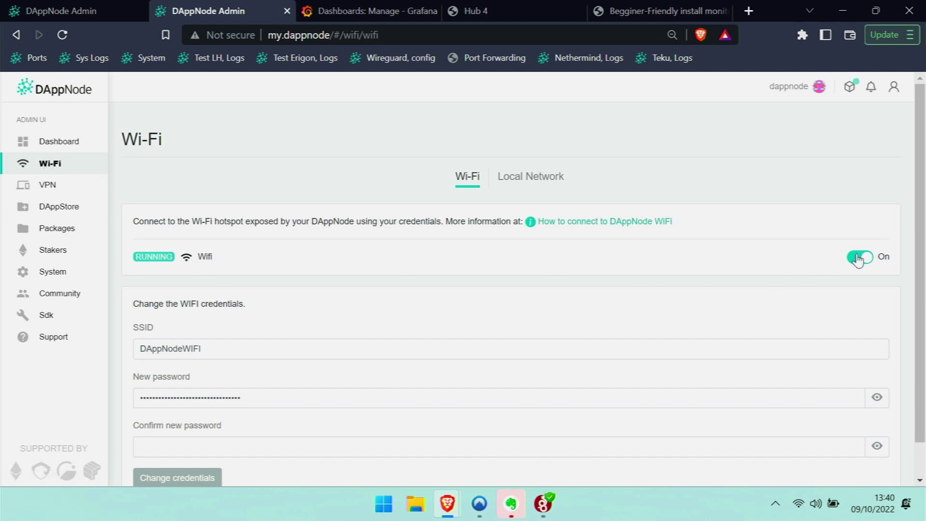
click(798, 504)
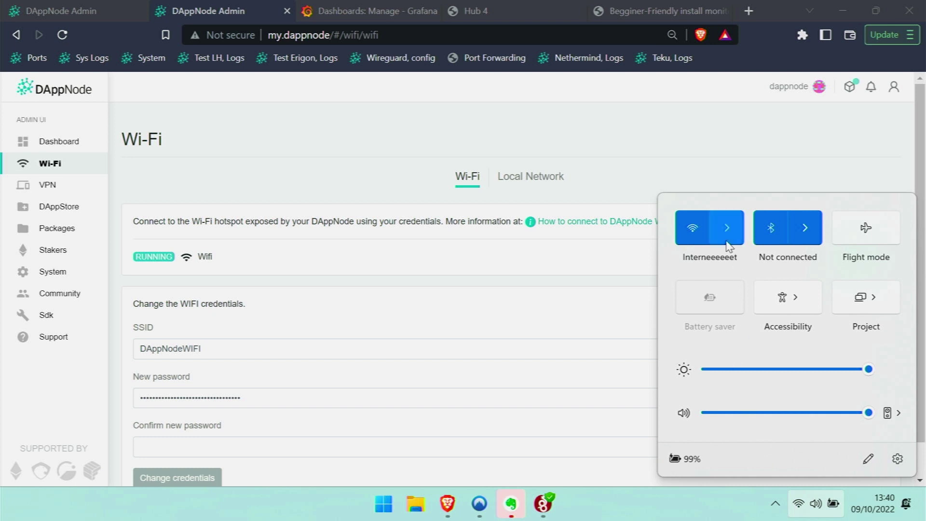
click(727, 229)
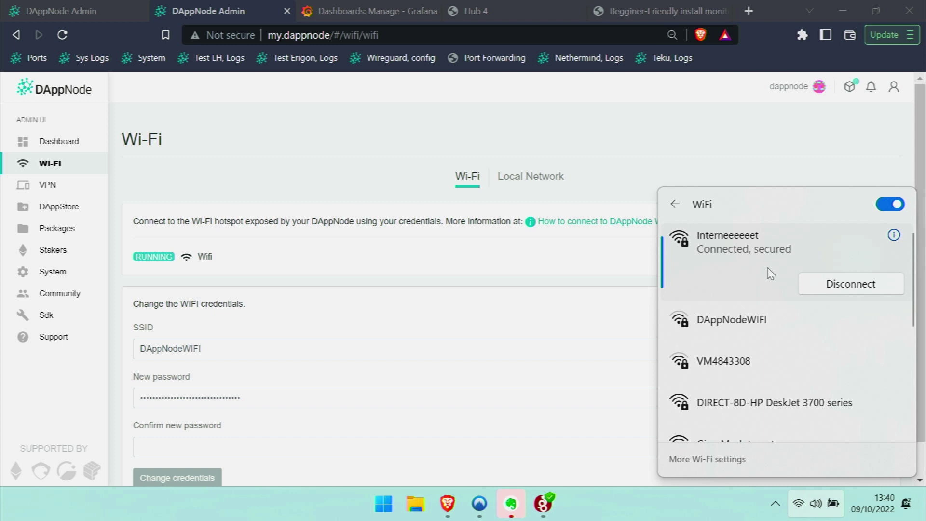
click(619, 288)
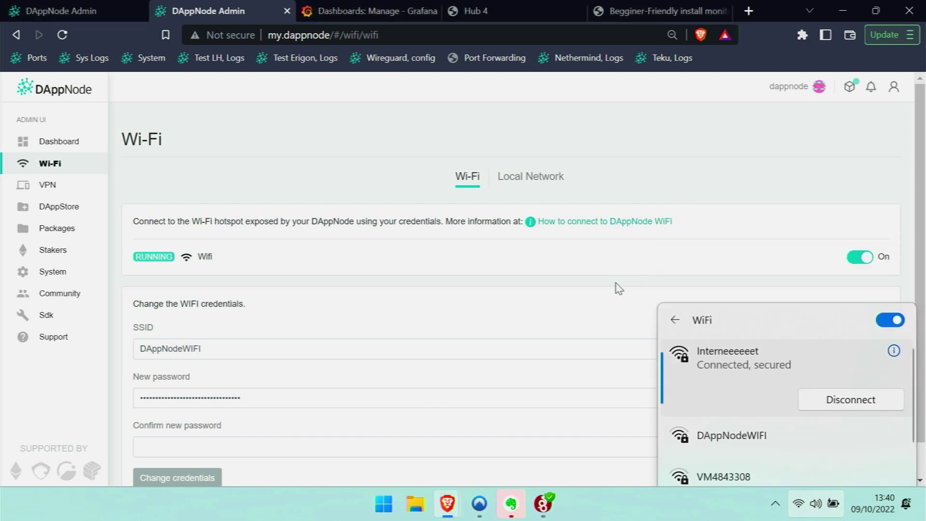